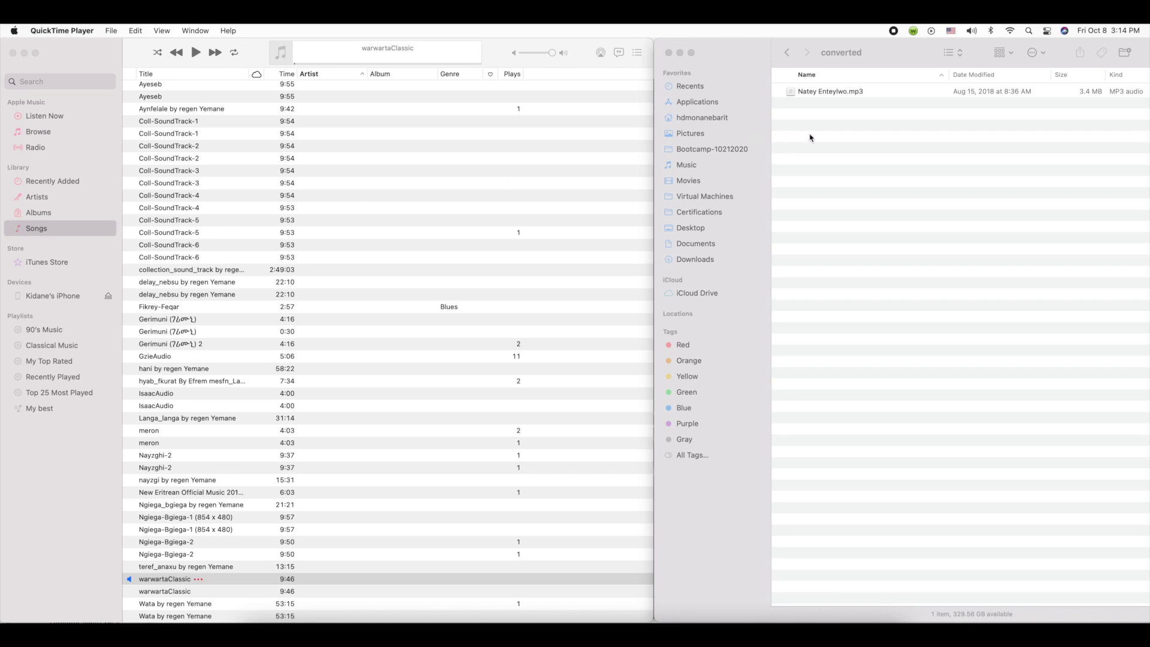
pyautogui.hscroll(1, 835, 94)
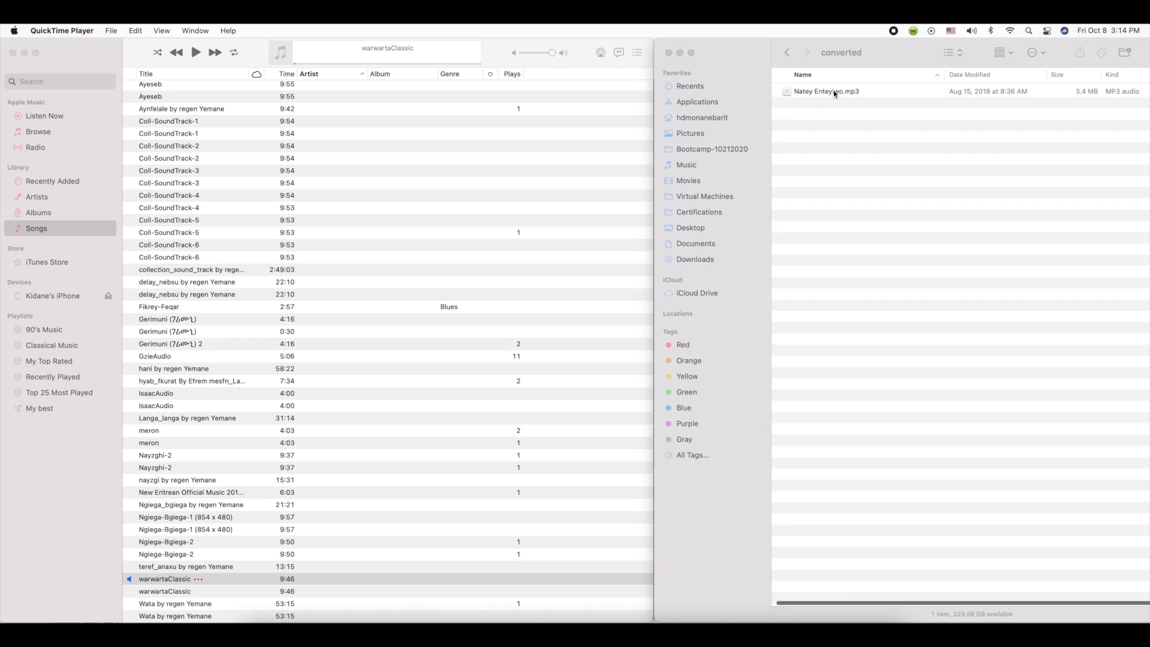
# Add Natey Enteylwo.mp3 from the converted folder to the Music library and select it.
pyautogui.moveTo(835, 93); pyautogui.dragTo(344, 249)
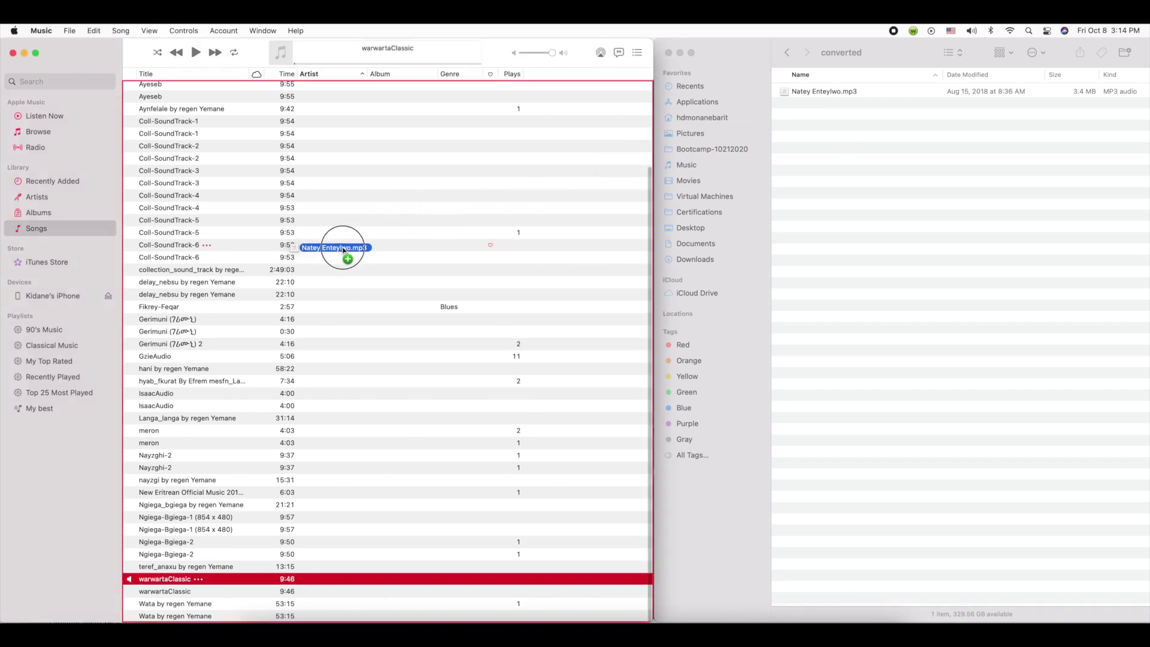
pyautogui.moveTo(344, 249); pyautogui.dragTo(344, 249)
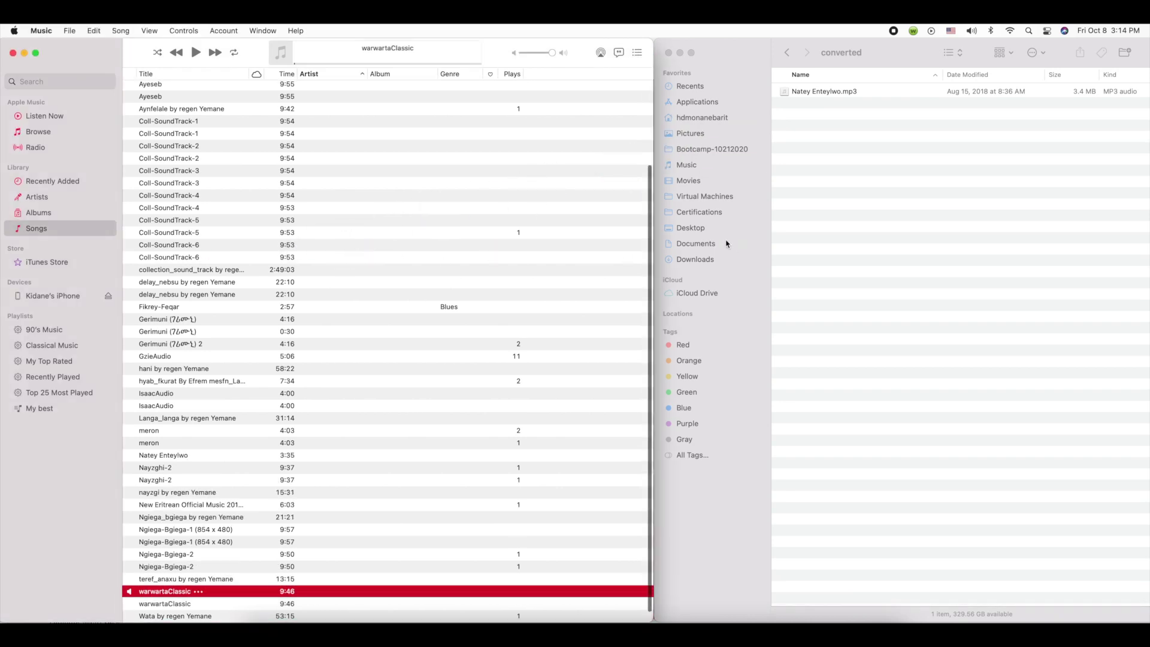
pyautogui.click(167, 456)
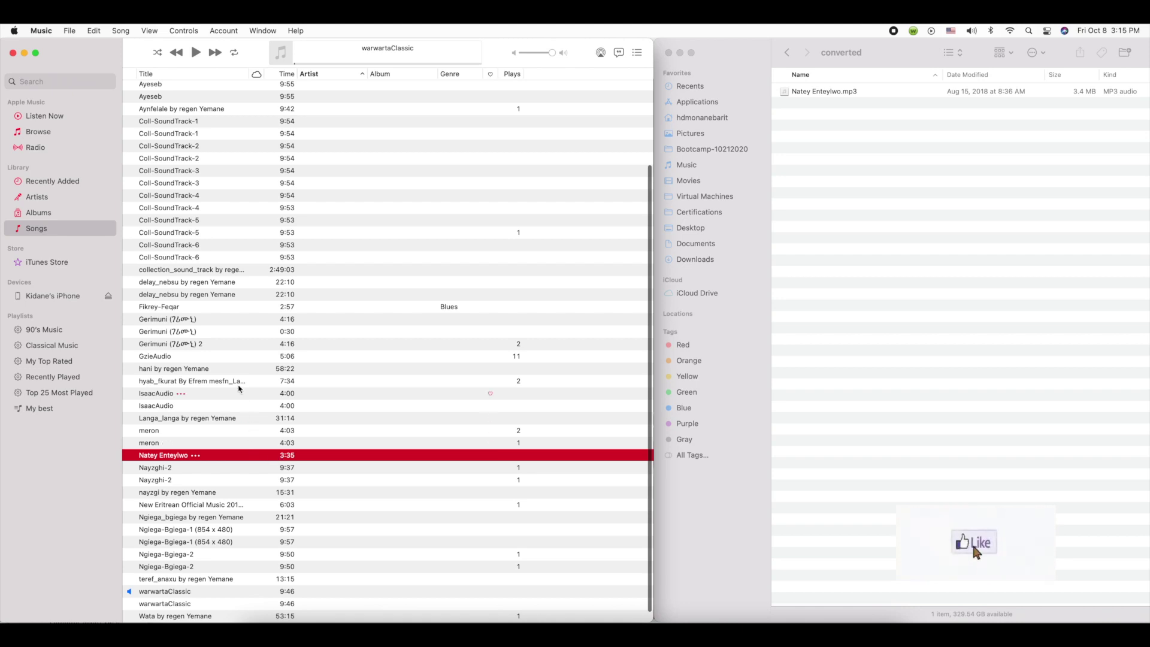
pyautogui.click(68, 31)
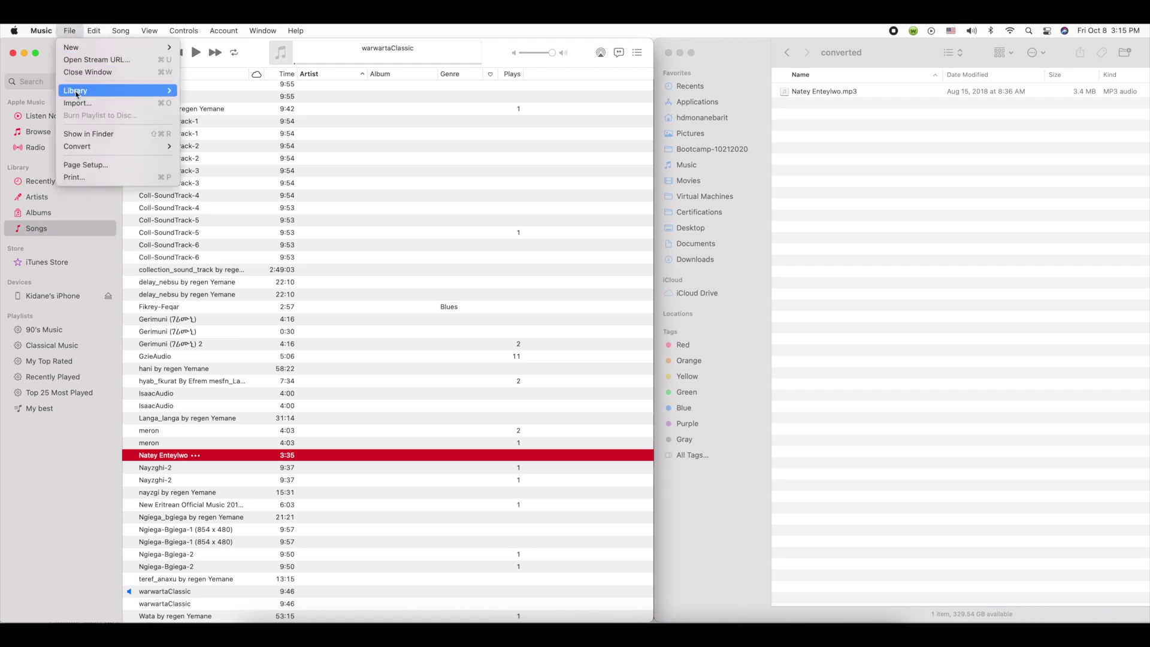
pyautogui.moveTo(77, 146)
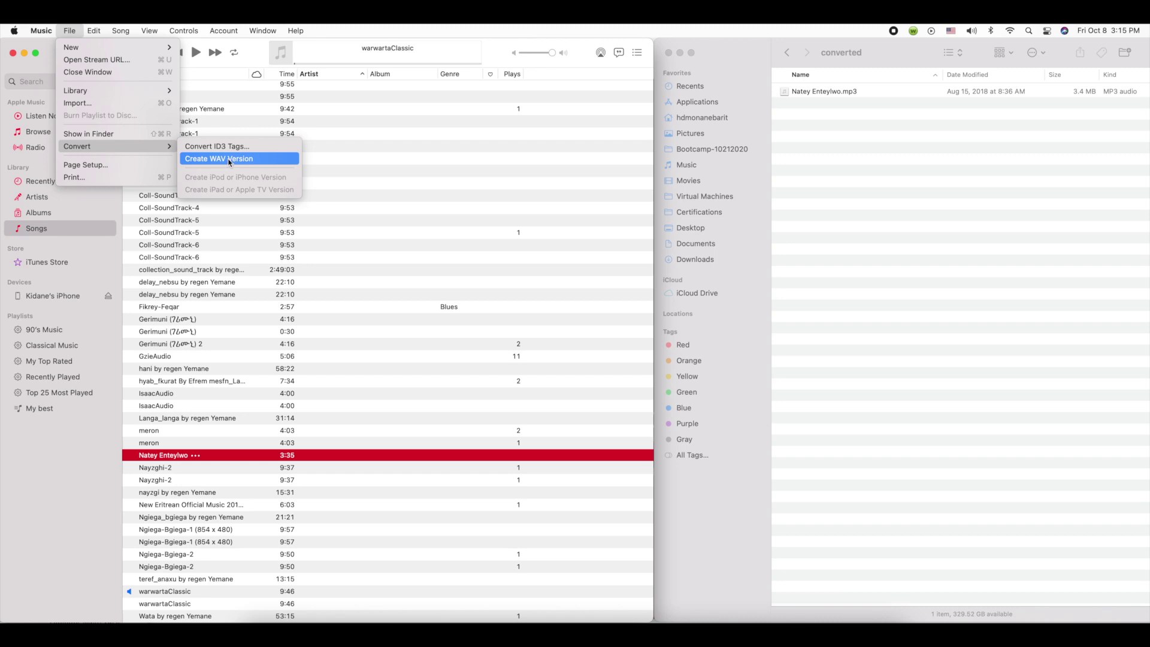
# Create a WAV version of the selected Natey Enteylwo song.
pyautogui.click(227, 160)
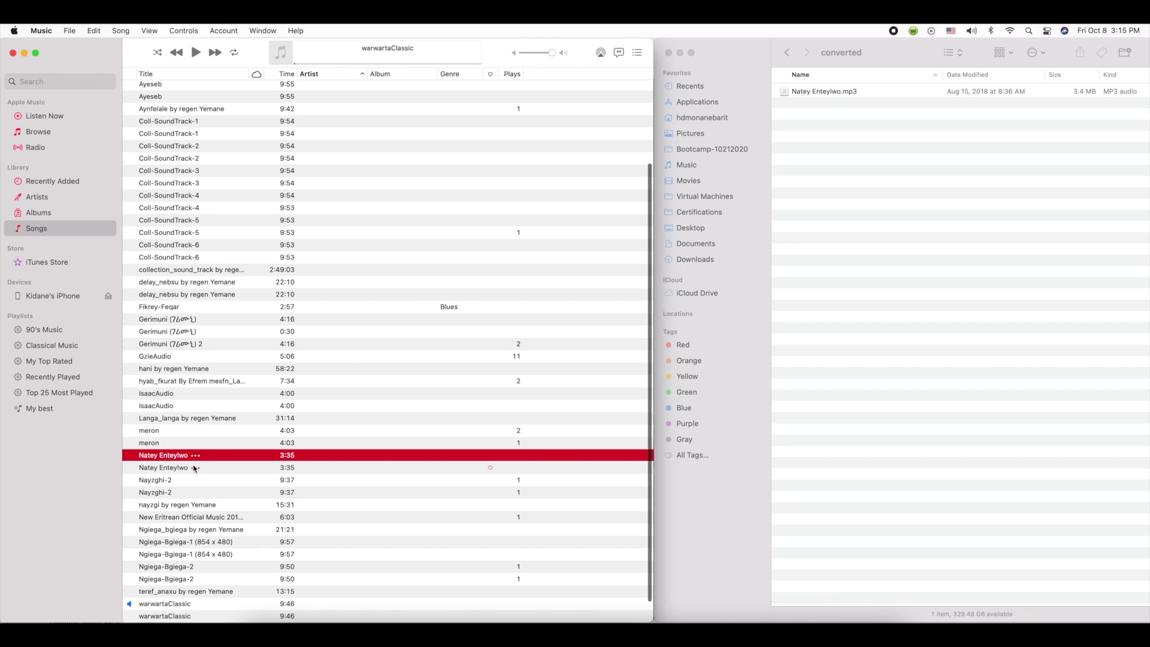
pyautogui.rightClick(160, 460)
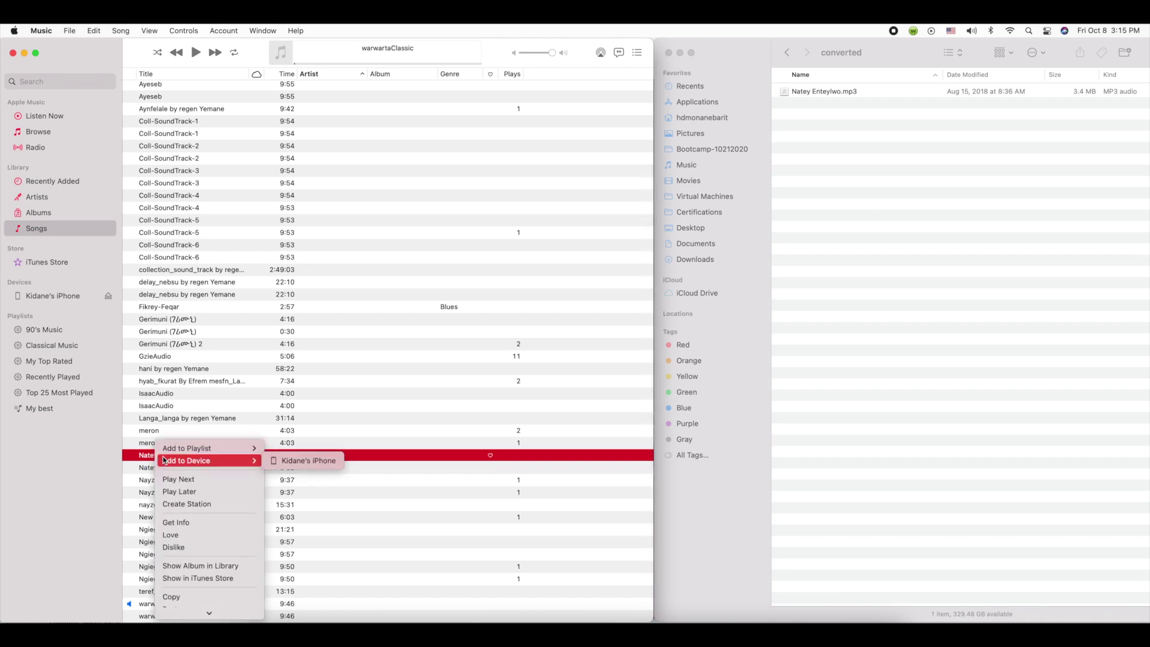
pyautogui.scroll(-1, 160, 461)
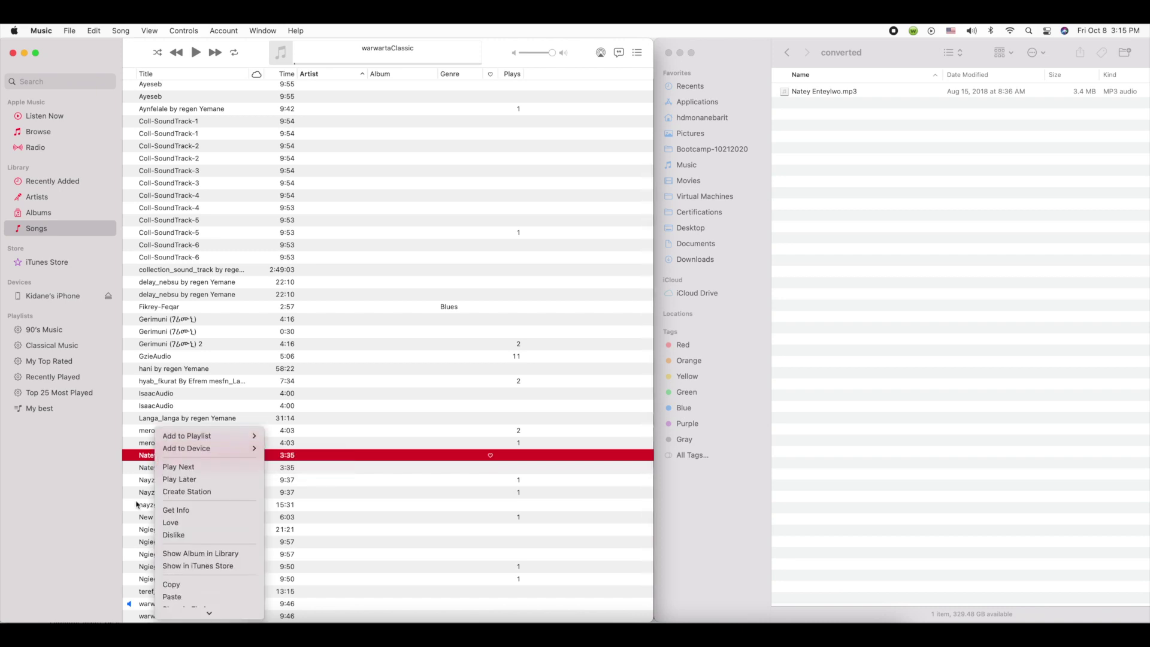
pyautogui.click(183, 510)
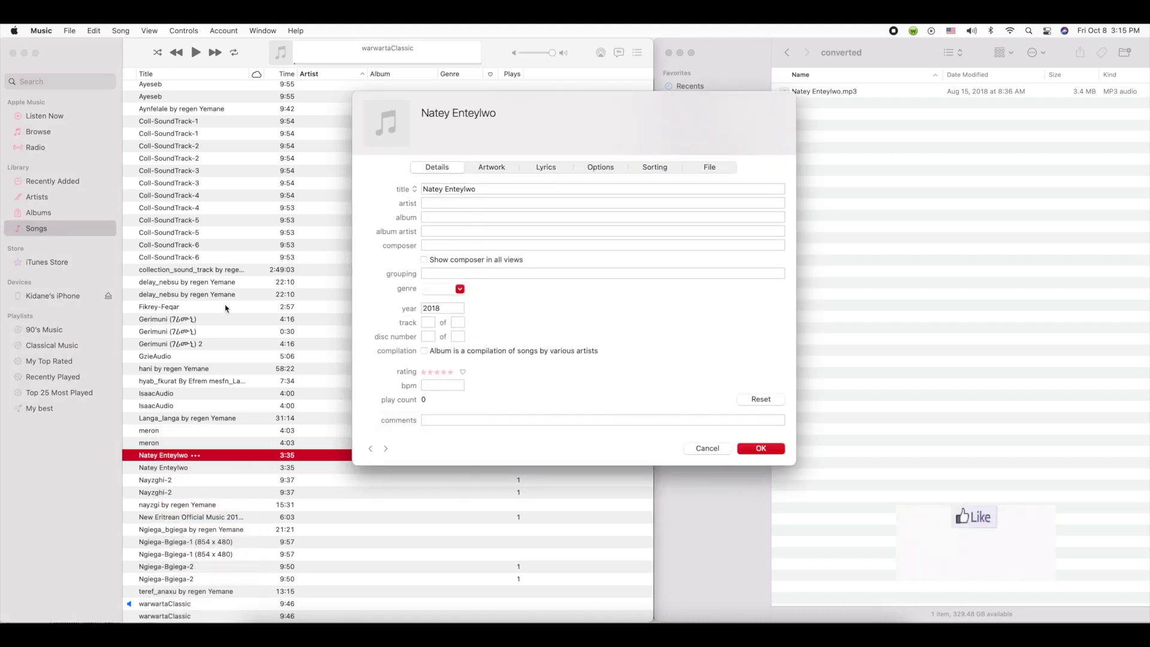
pyautogui.click(711, 171)
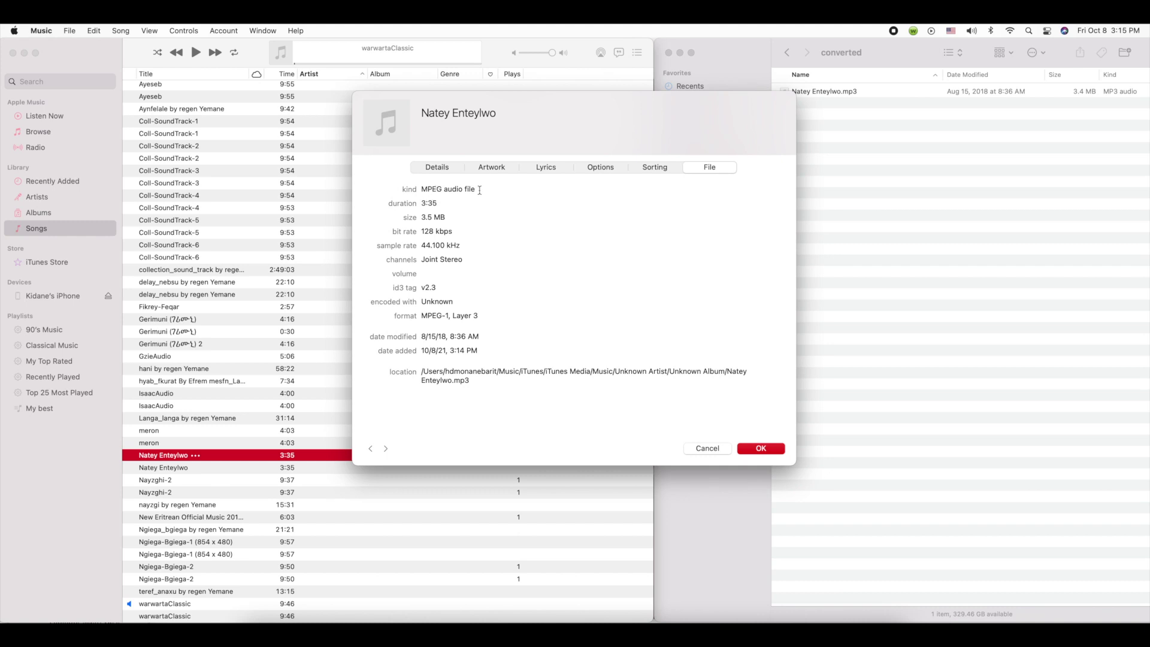
pyautogui.click(709, 449)
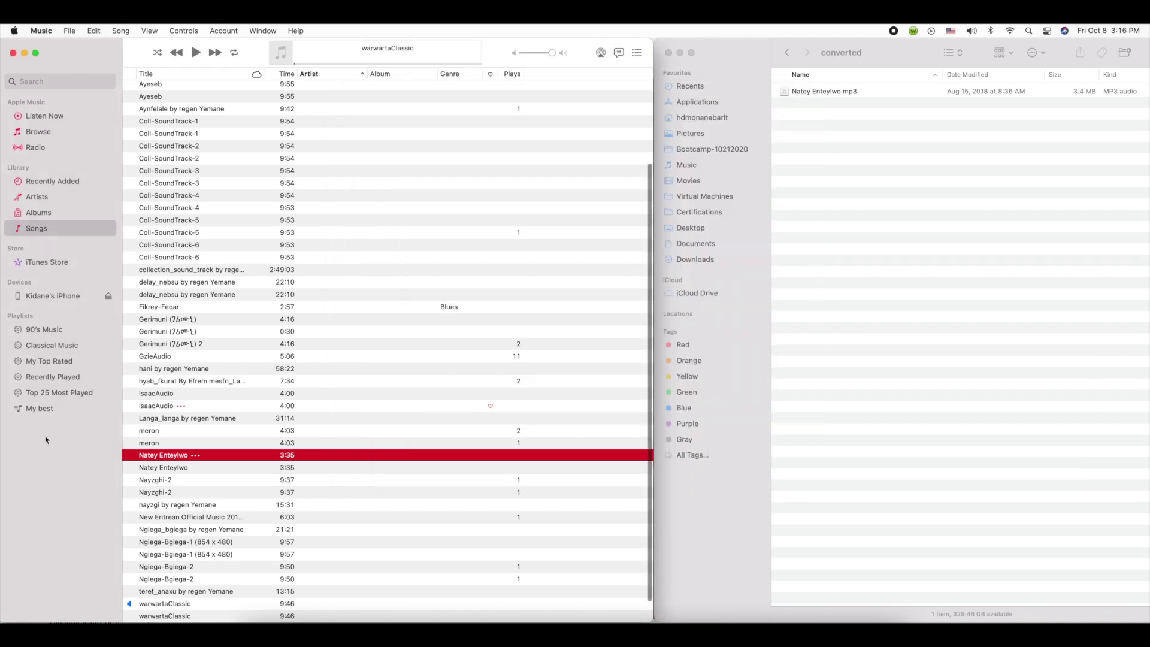
pyautogui.click(157, 469)
pyautogui.rightClick(157, 470)
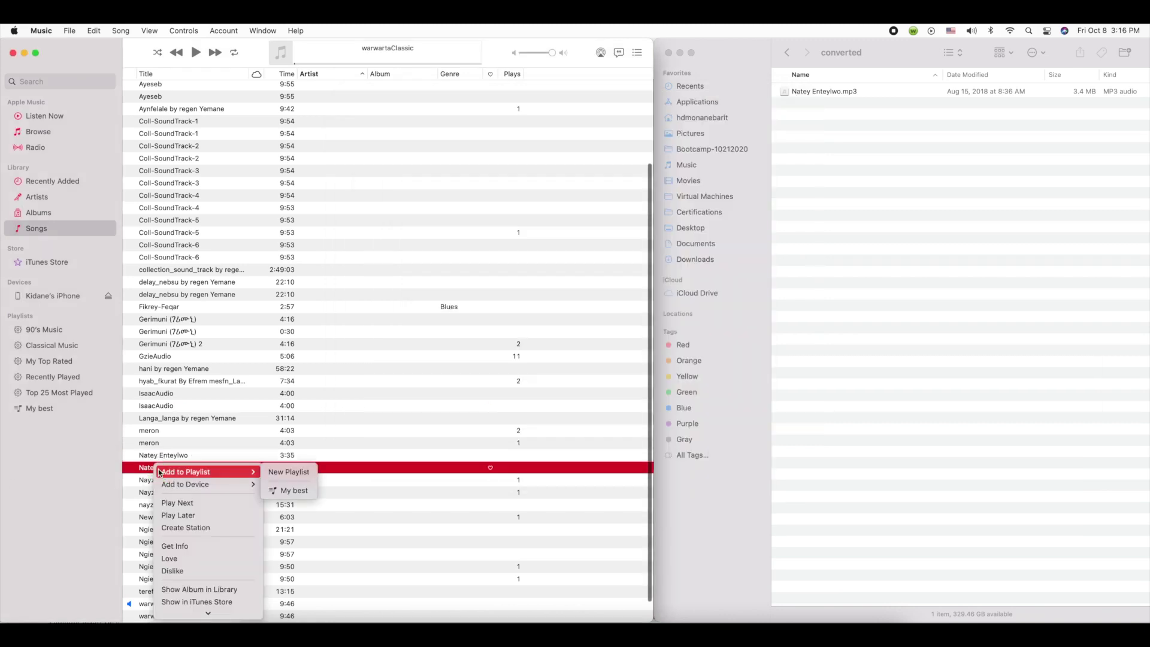
pyautogui.click(187, 546)
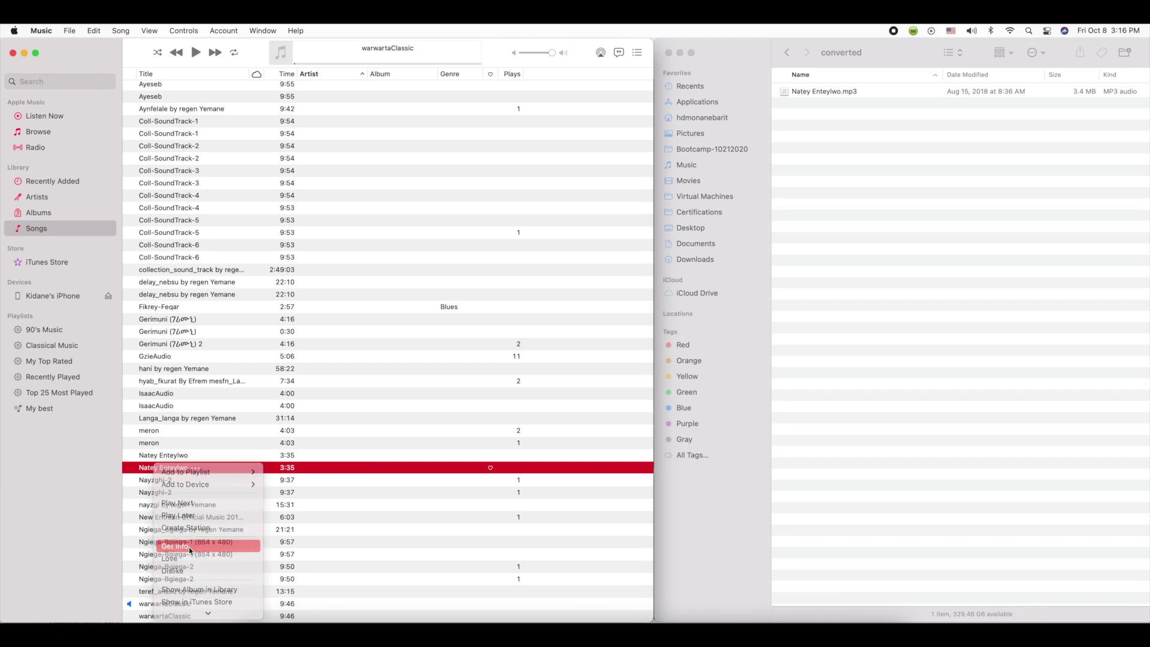
pyautogui.click(708, 169)
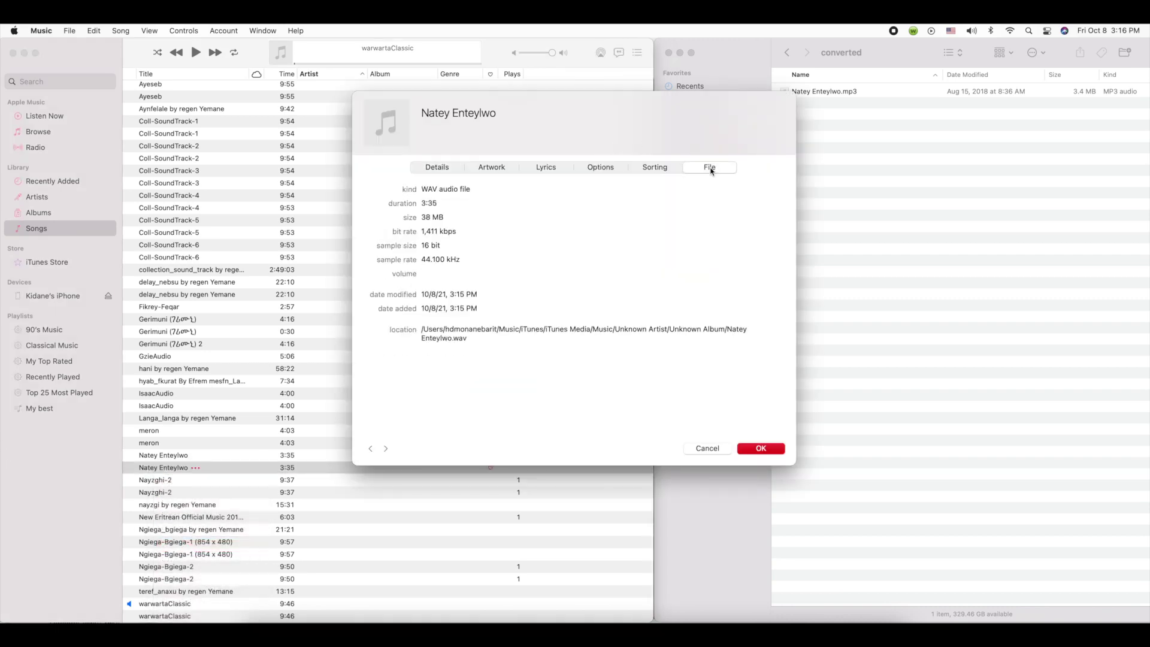
pyautogui.moveTo(420, 190); pyautogui.dragTo(471, 189)
pyautogui.click(763, 450)
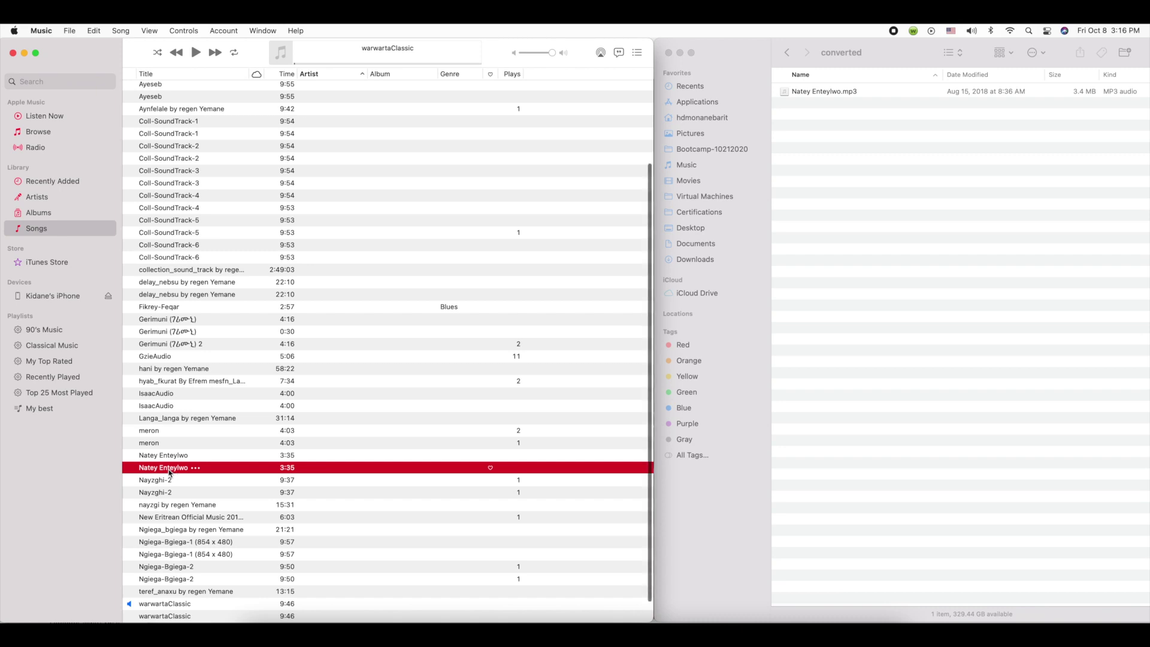
pyautogui.click(891, 262)
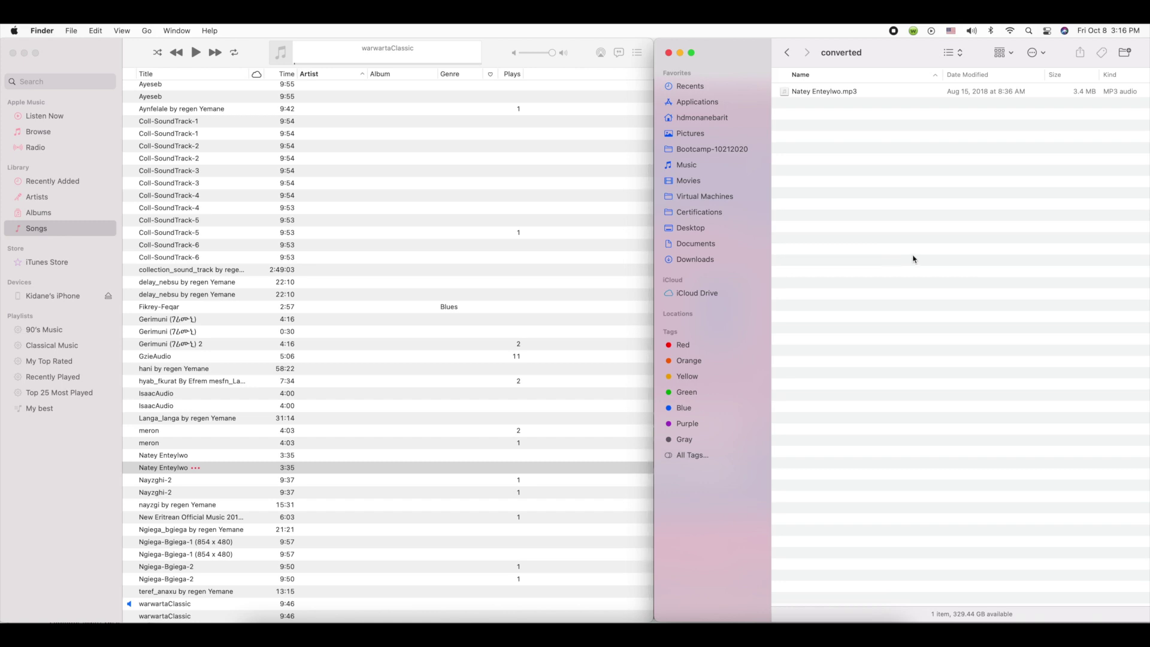
# Copy the WAV Natey Enteylwo track into the Finder 'converted' folder and select Natey Enteylwo.wav.
pyautogui.click(147, 469)
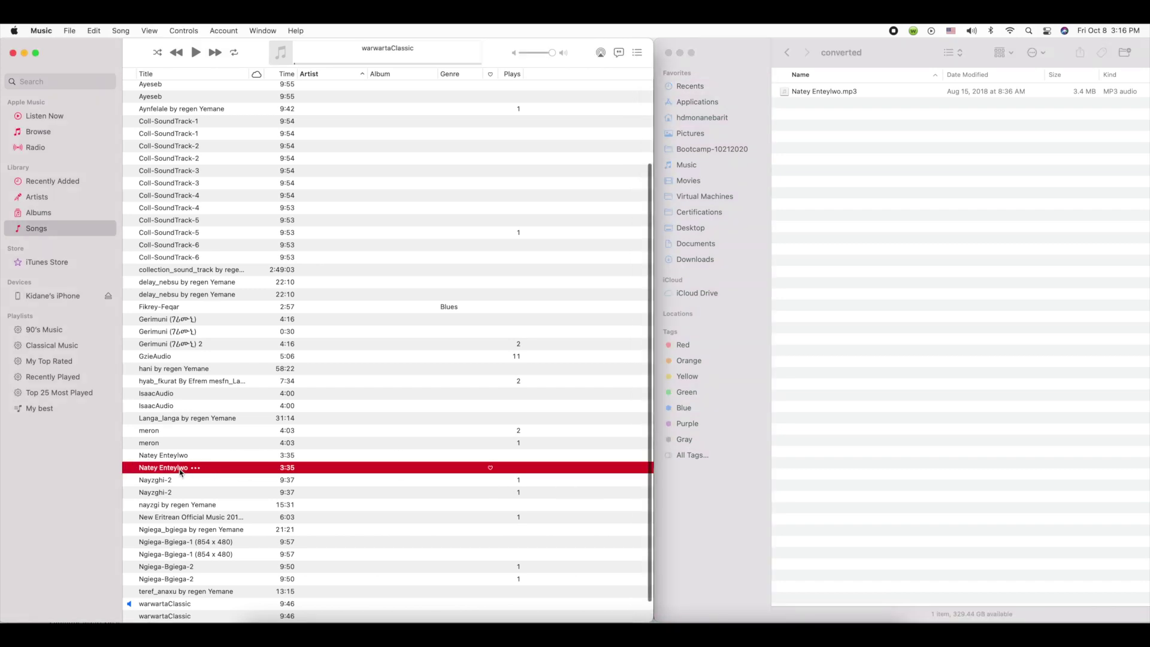
pyautogui.moveTo(181, 469); pyautogui.dragTo(242, 474)
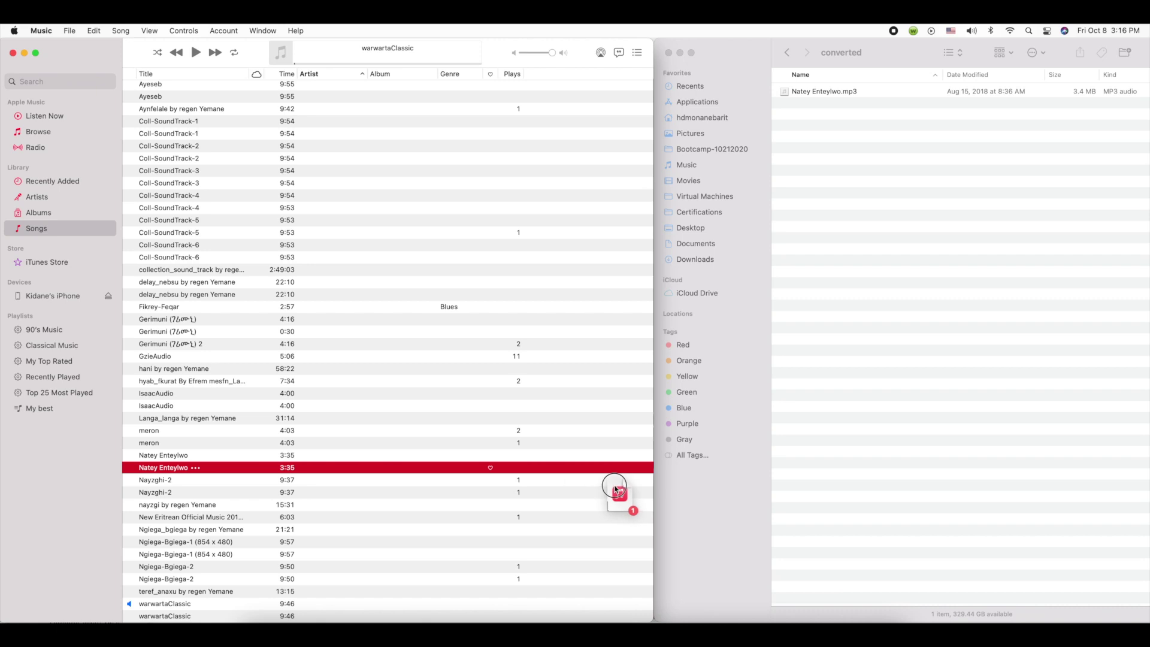
pyautogui.moveTo(241, 474)
pyautogui.mouseDown()
pyautogui.moveTo(896, 388)
pyautogui.moveTo(880, 376)
pyautogui.mouseUp()
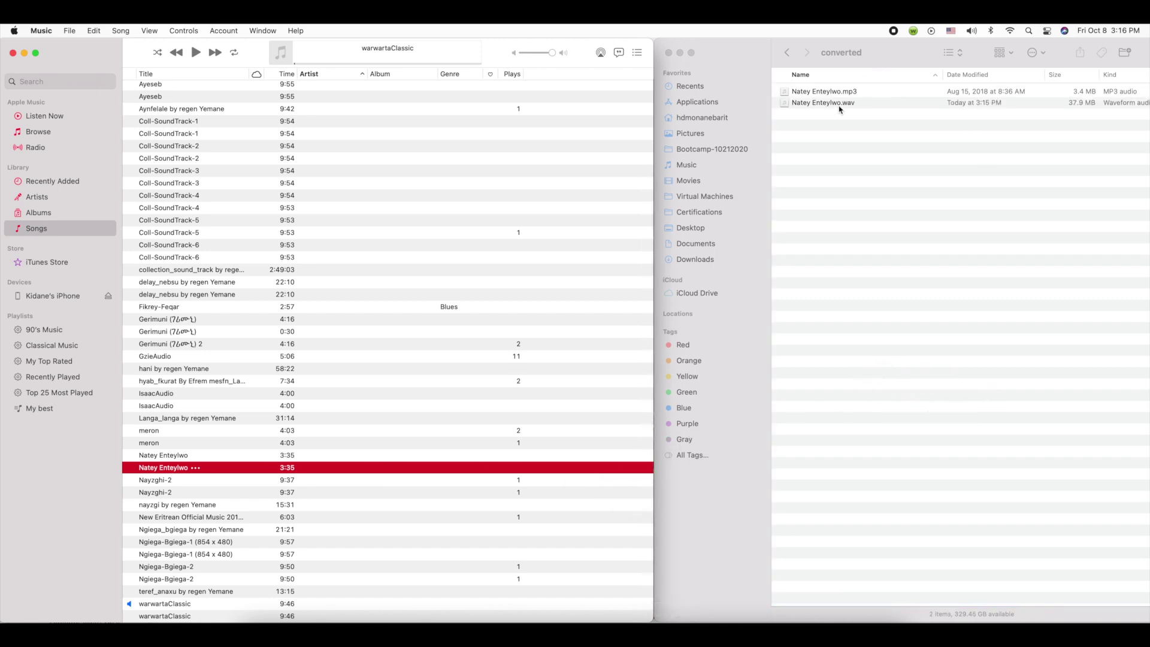
pyautogui.click(834, 103)
pyautogui.click(830, 104)
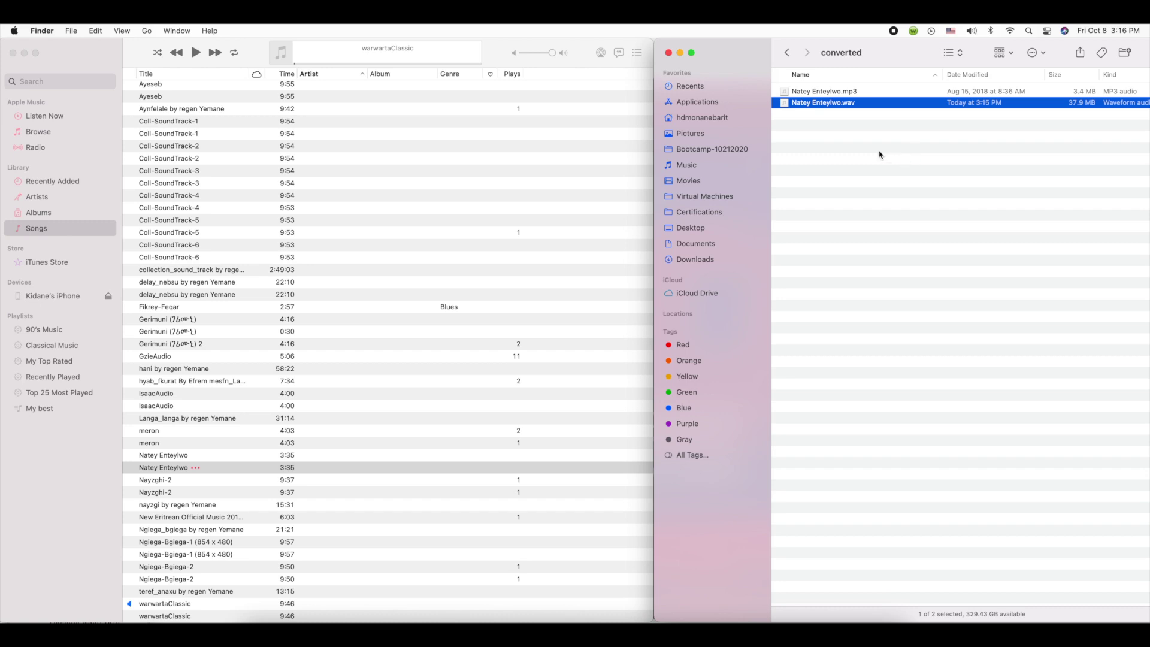
pyautogui.click(843, 91)
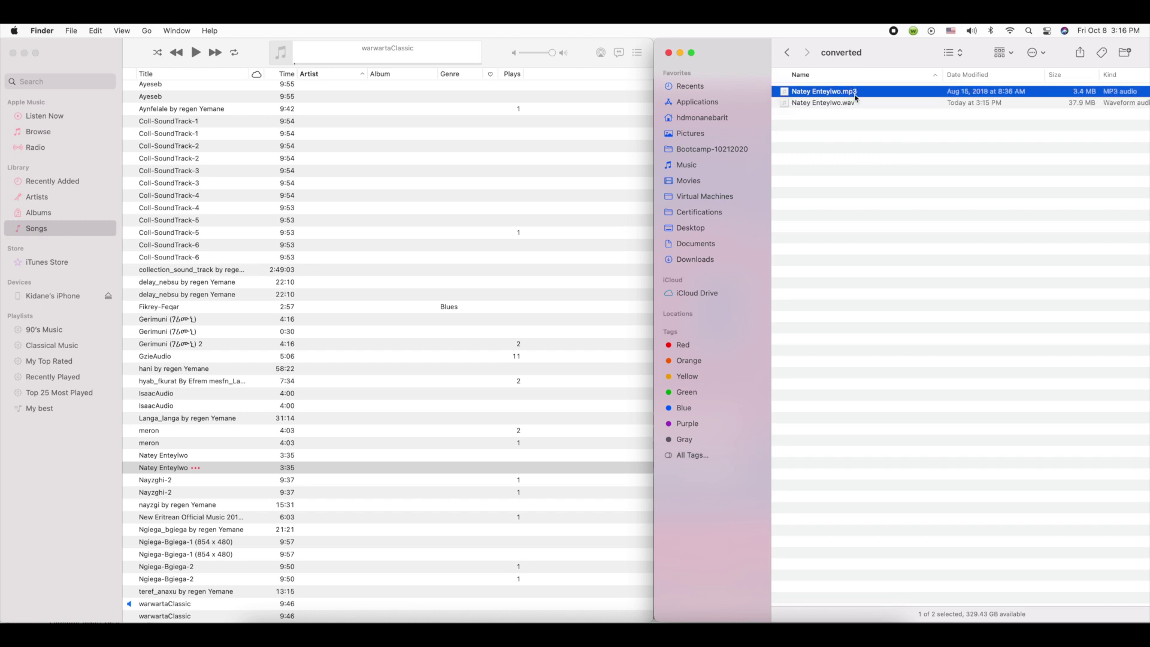
pyautogui.click(847, 103)
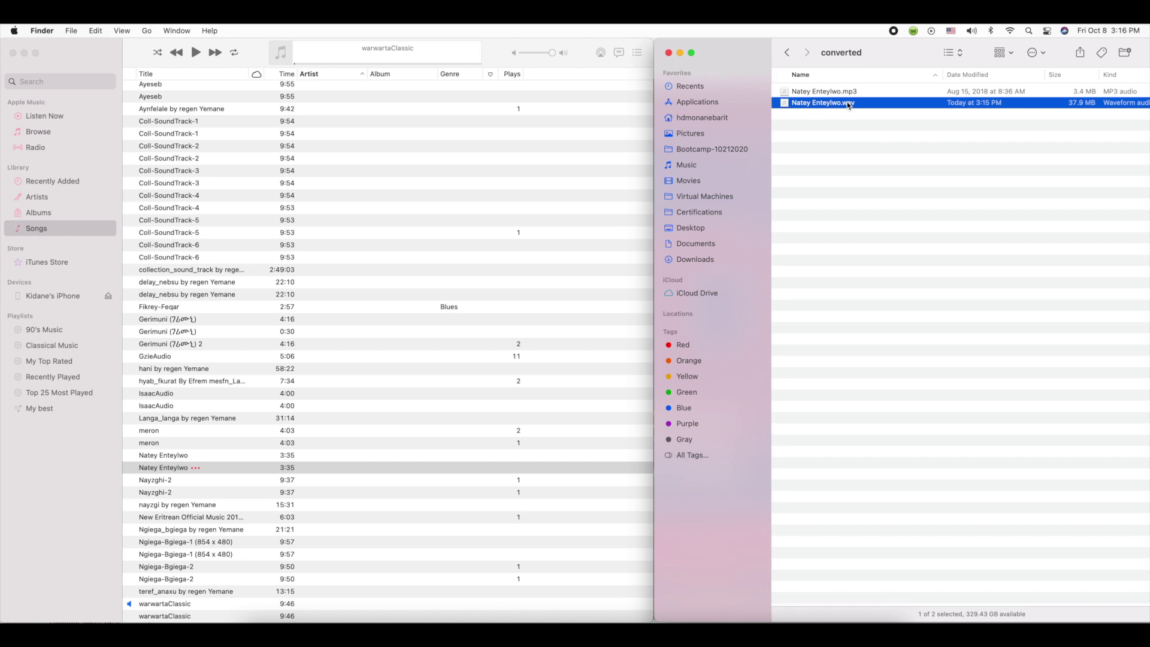